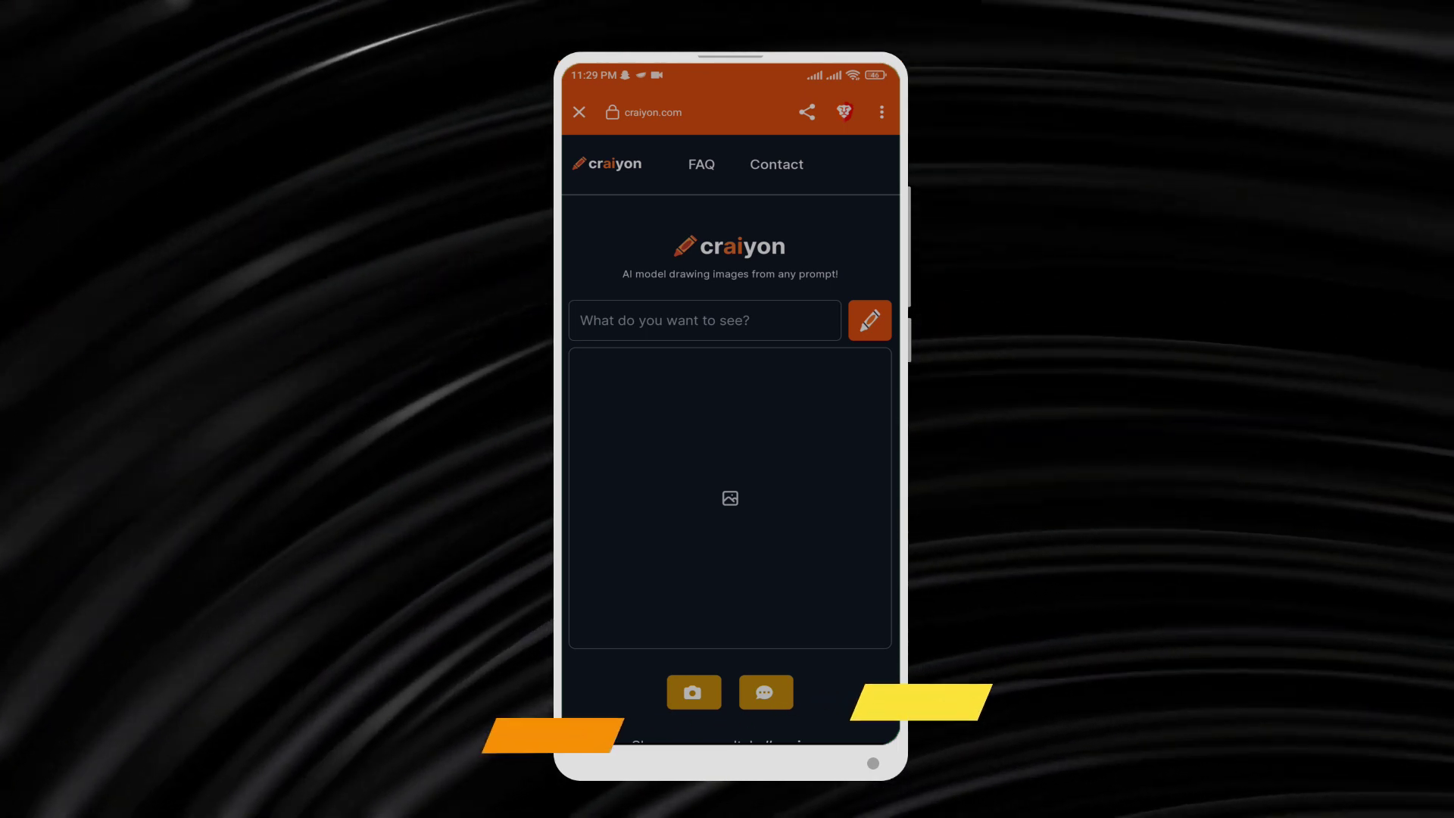
Generate Craiyon images from the prompt 'Sky view' and expand the 'What is craiyon?' answer
{"action": "left_click", "coordinate": [704, 321]}
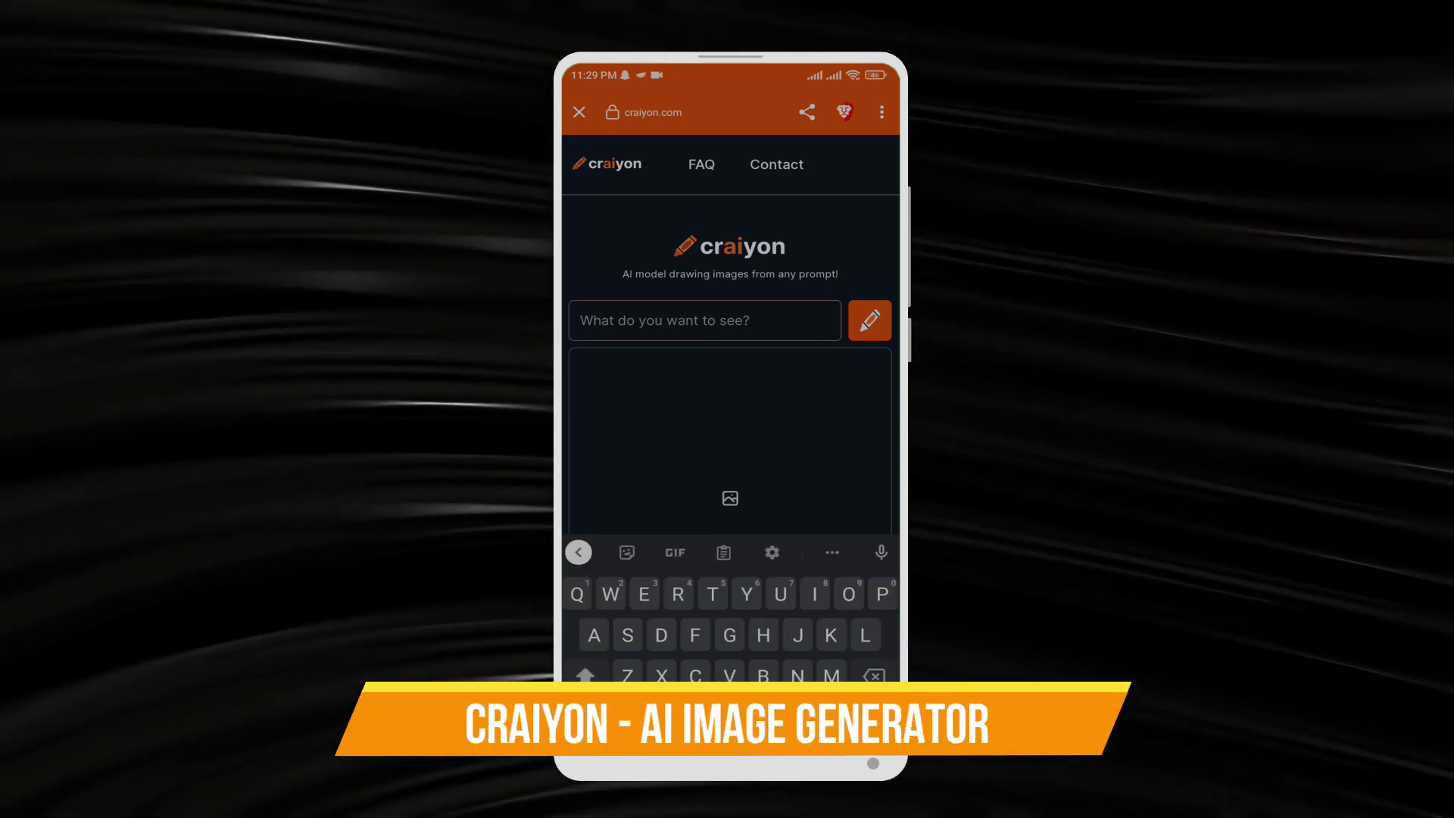
{"action": "type", "text": "Sk"}
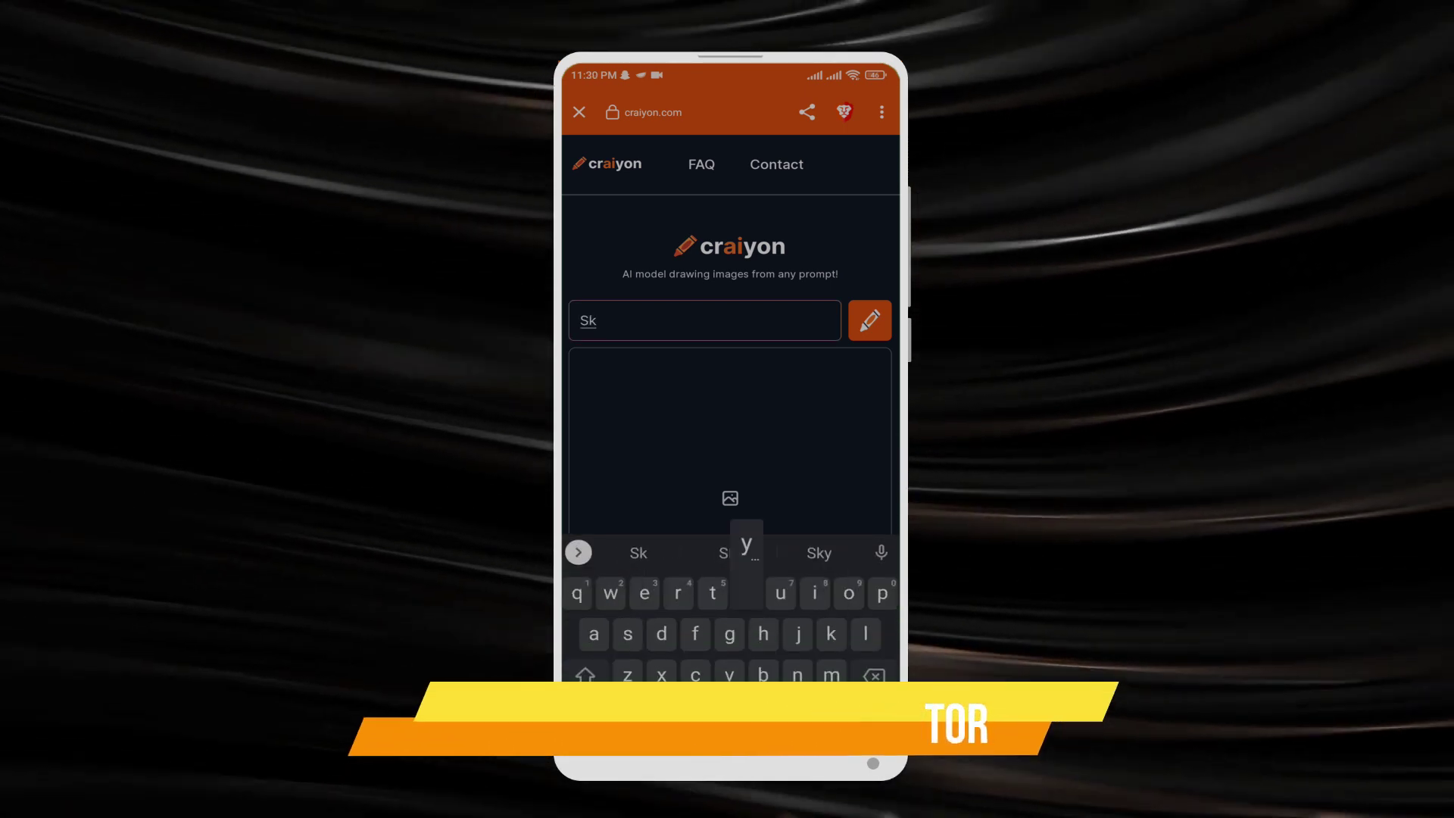
{"action": "type", "text": "y "}
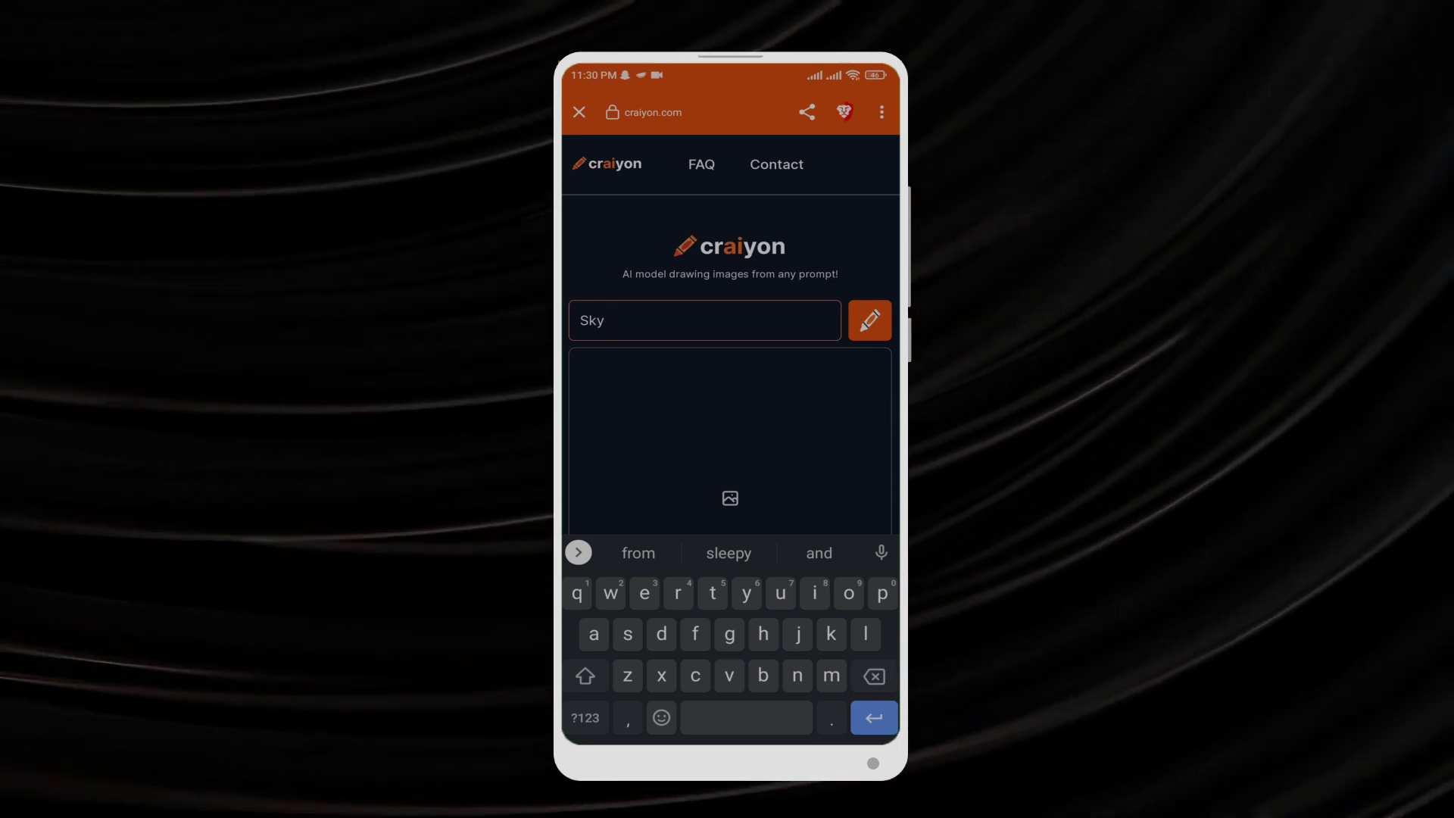
{"action": "type", "text": "view"}
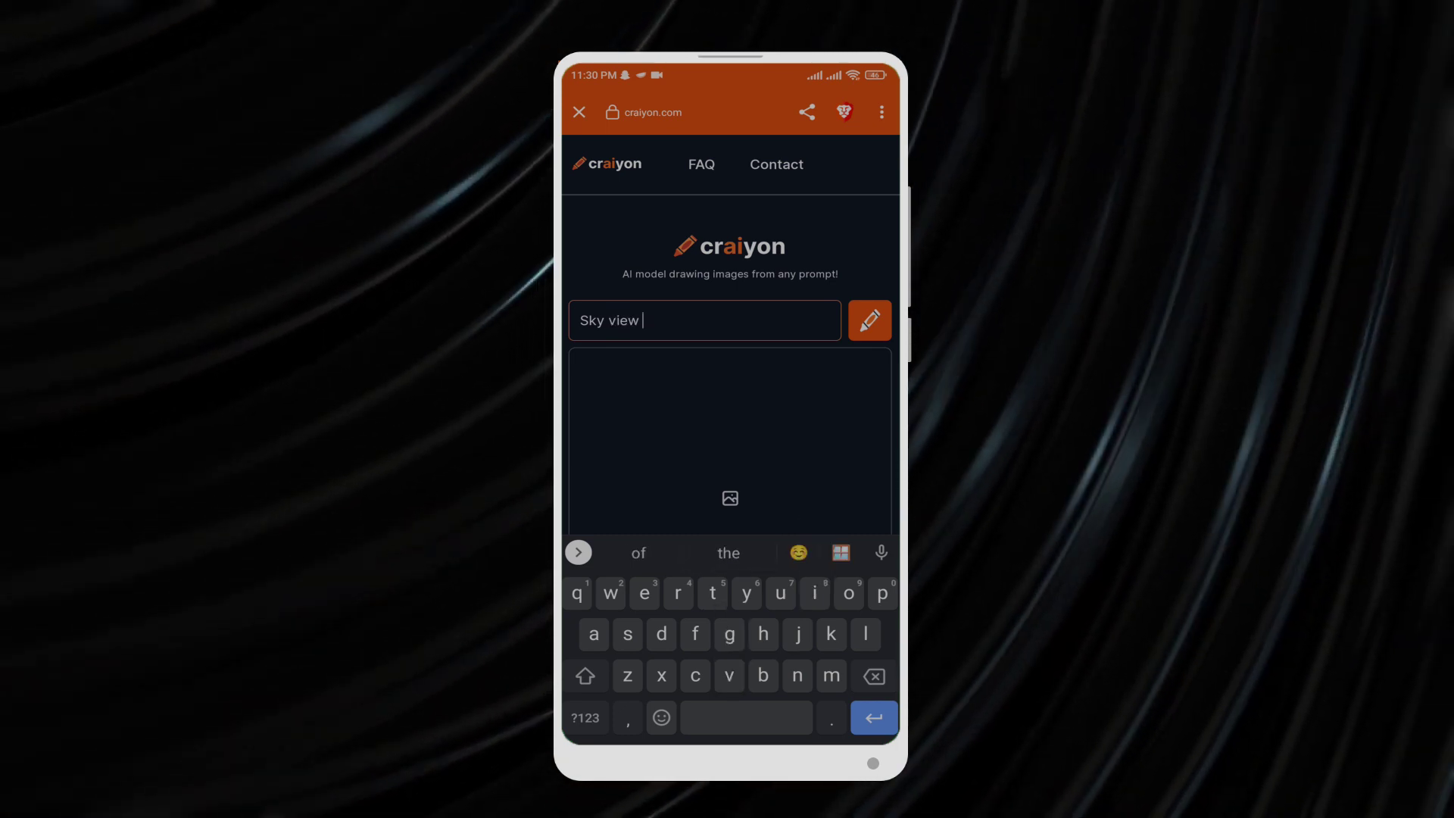
{"action": "key", "text": "Return"}
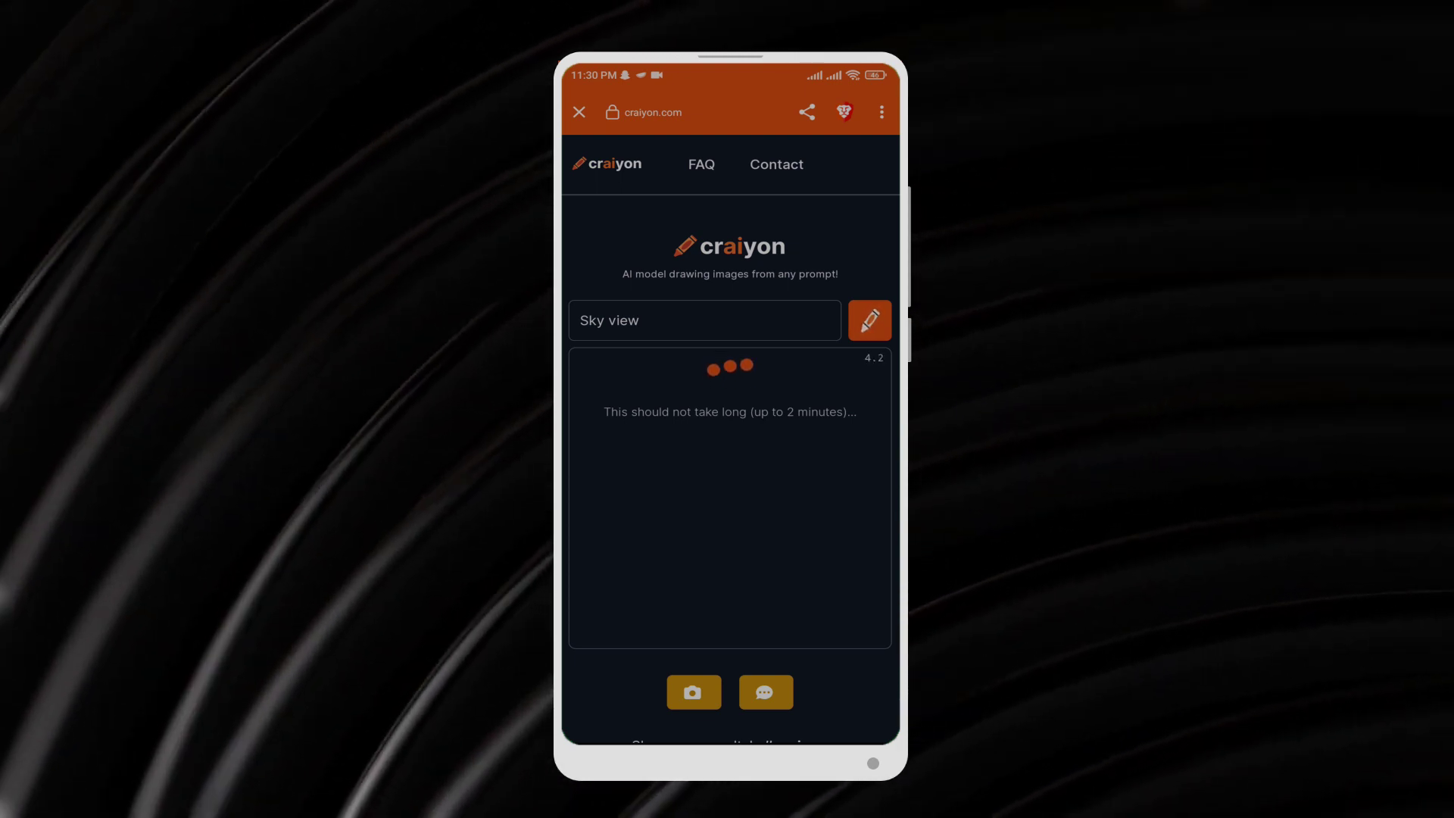
{"action": "scroll", "coordinate": [730, 511], "scroll_direction": "down", "scroll_amount": 5}
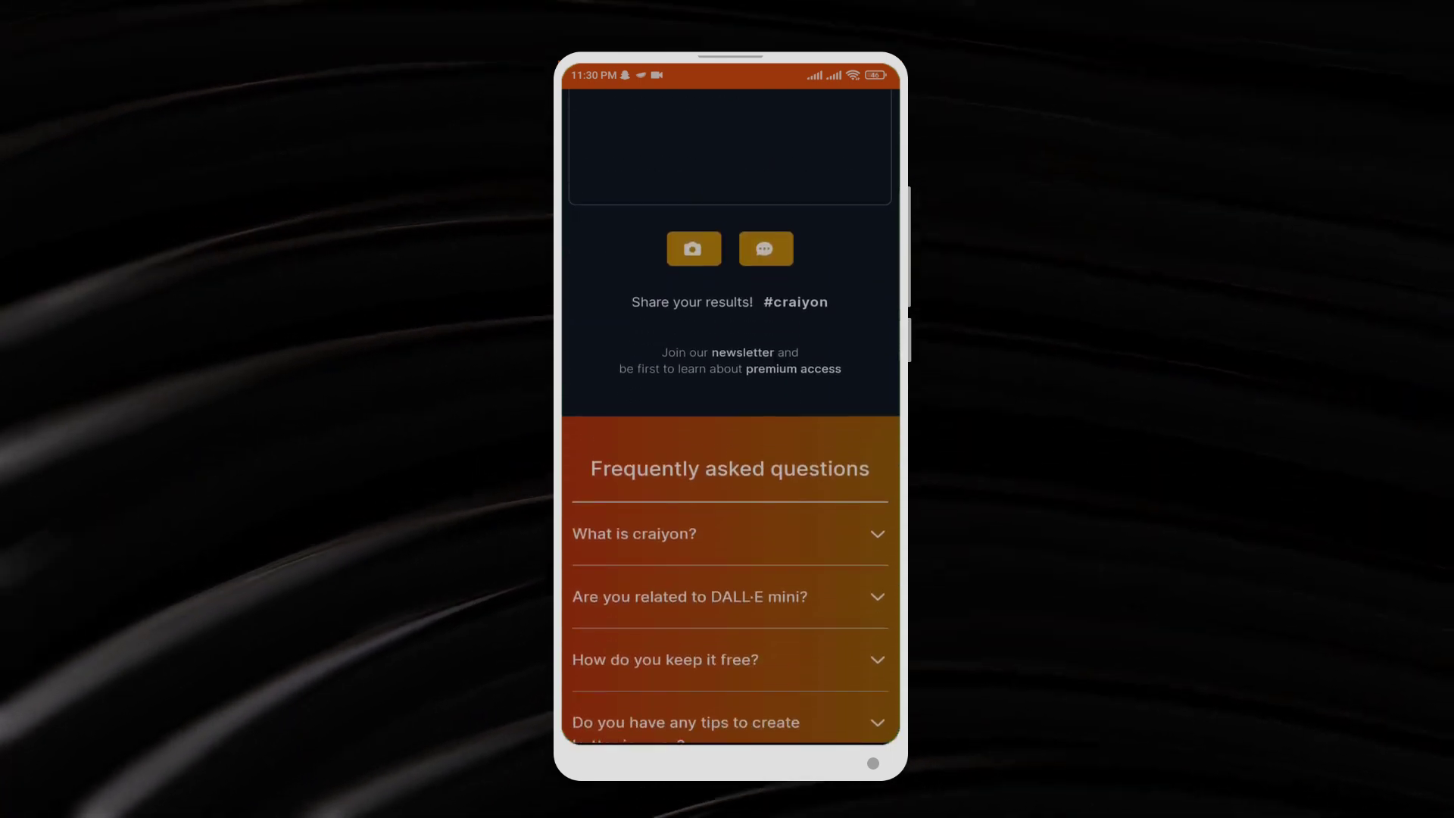
{"action": "scroll", "coordinate": [729, 511], "scroll_direction": "down", "scroll_amount": 2}
{"action": "left_click", "coordinate": [728, 434]}
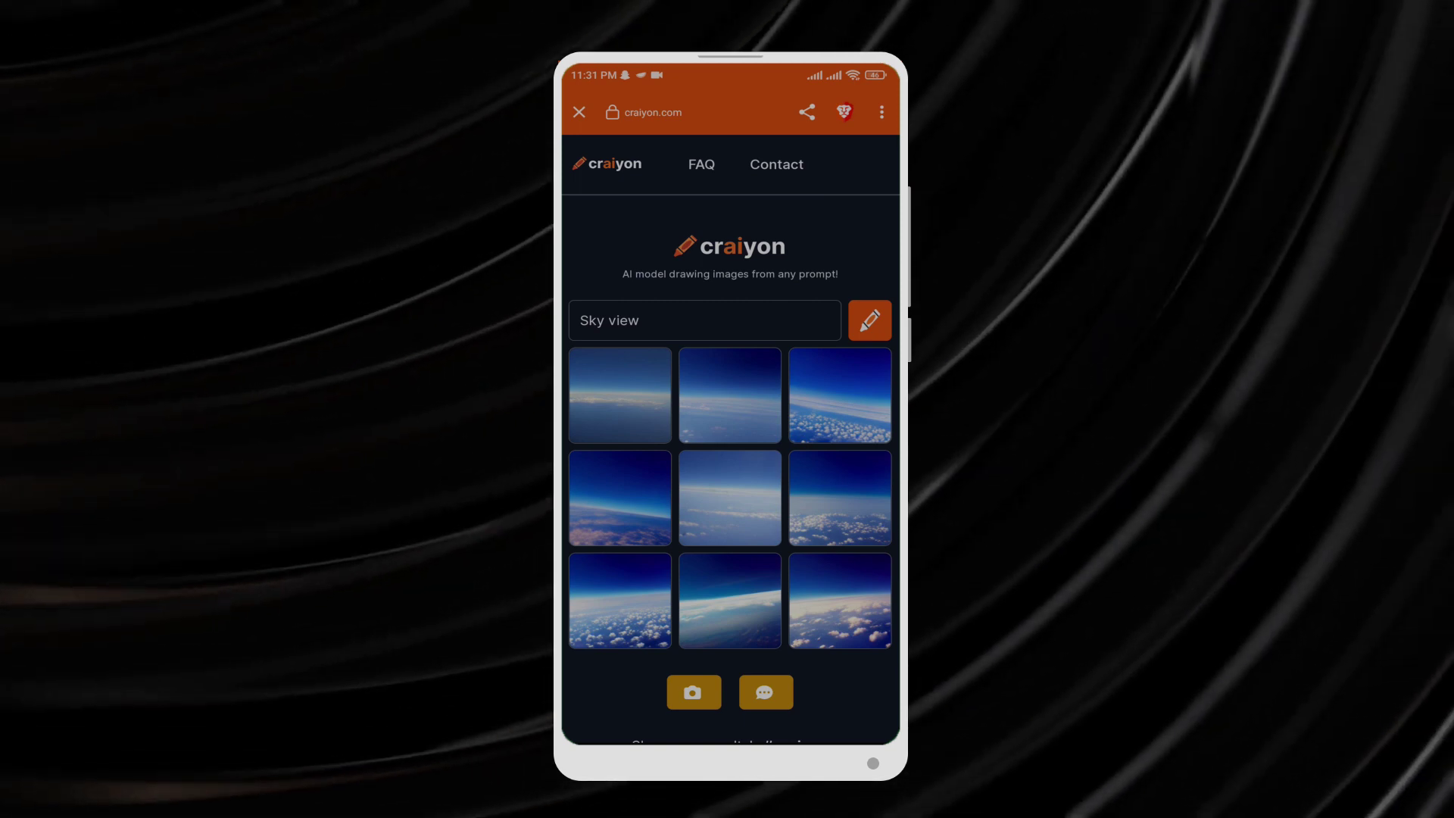
{"action": "scroll", "coordinate": [730, 511], "scroll_direction": "down", "scroll_amount": 2}
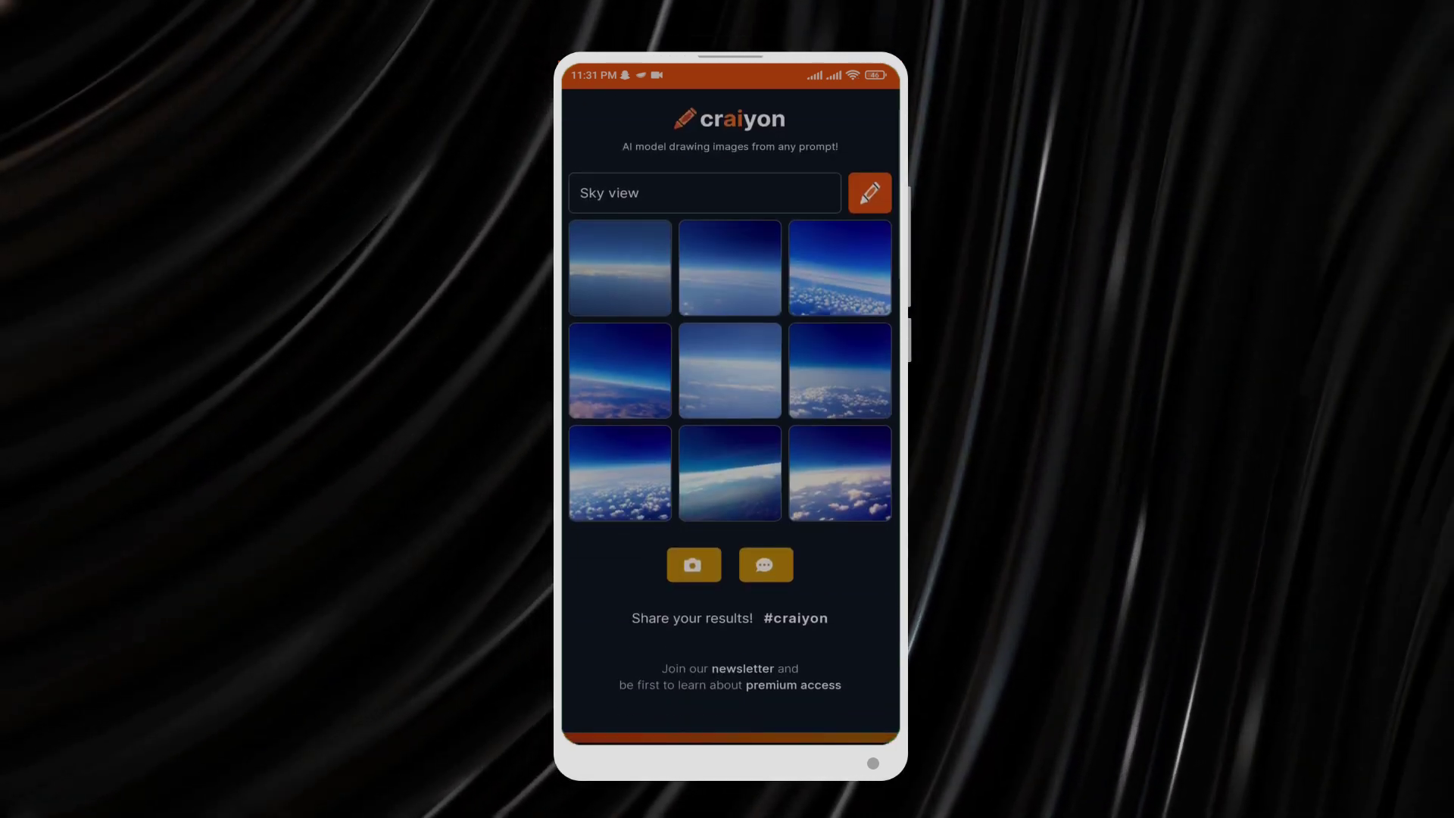
Enlarge five of the Sky view images in turn, then download a screenshot of the results
{"action": "left_click", "coordinate": [838, 496]}
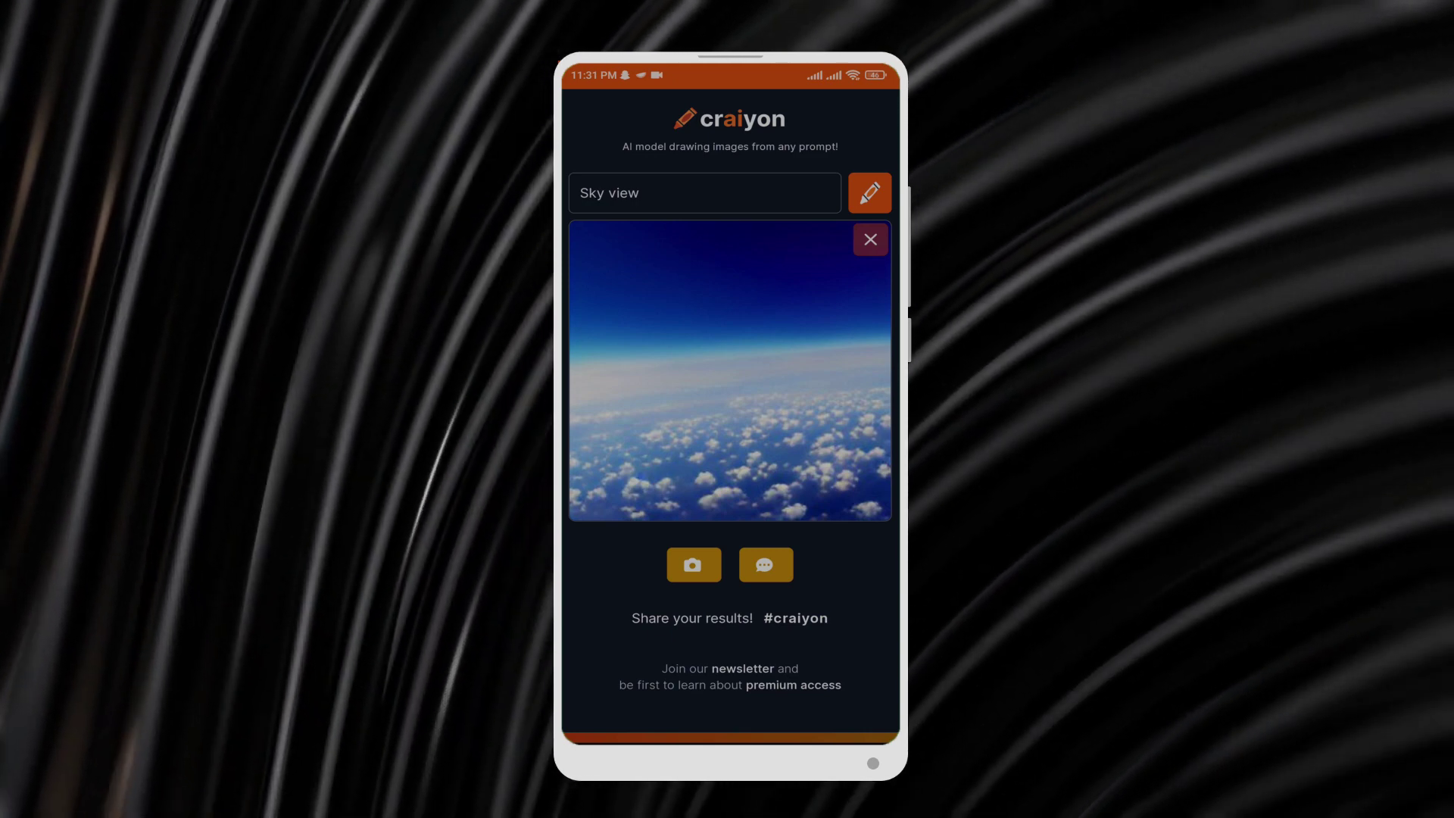
{"action": "left_click", "coordinate": [870, 240]}
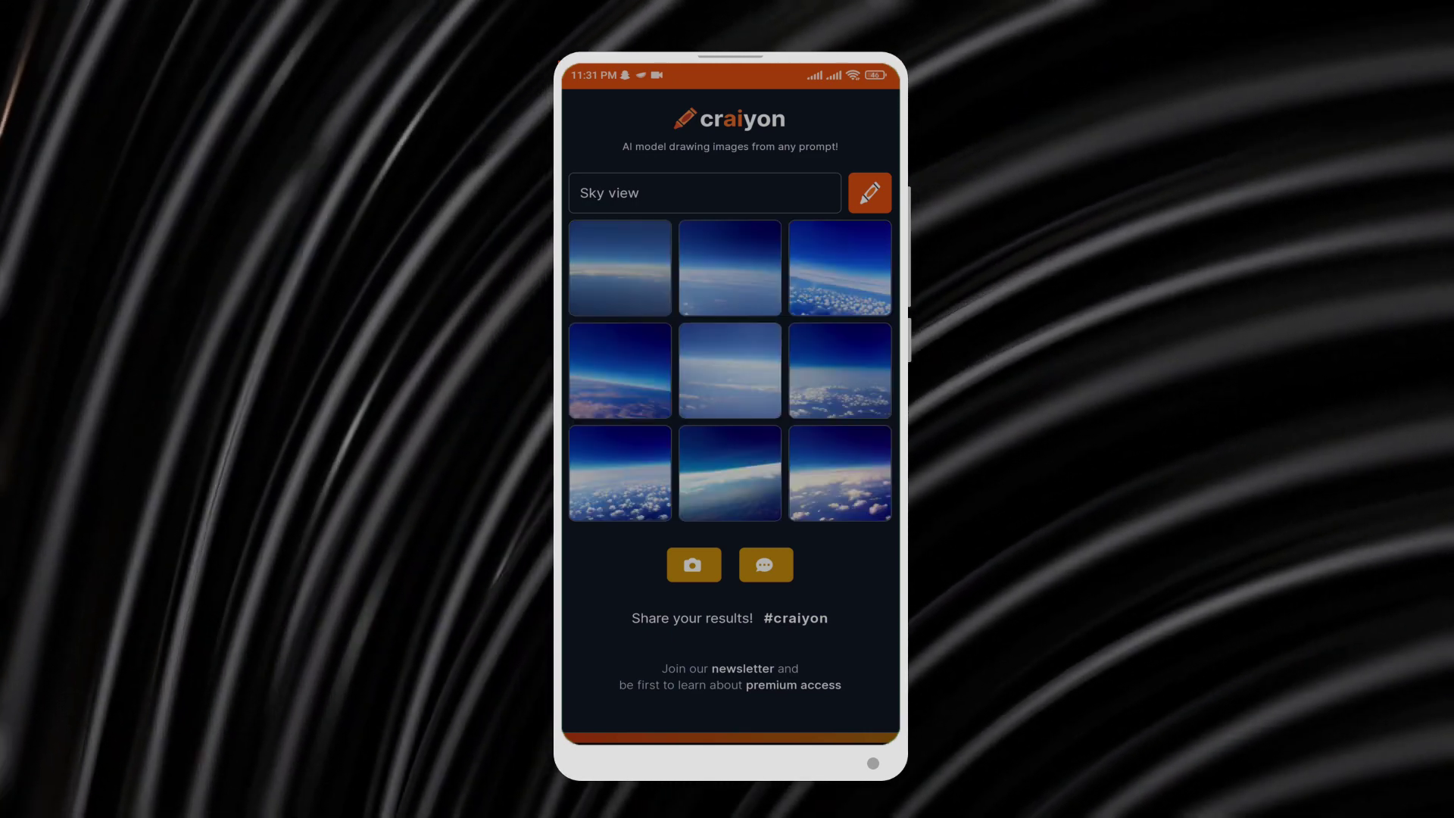
{"action": "left_click", "coordinate": [731, 375]}
{"action": "left_click", "coordinate": [869, 240]}
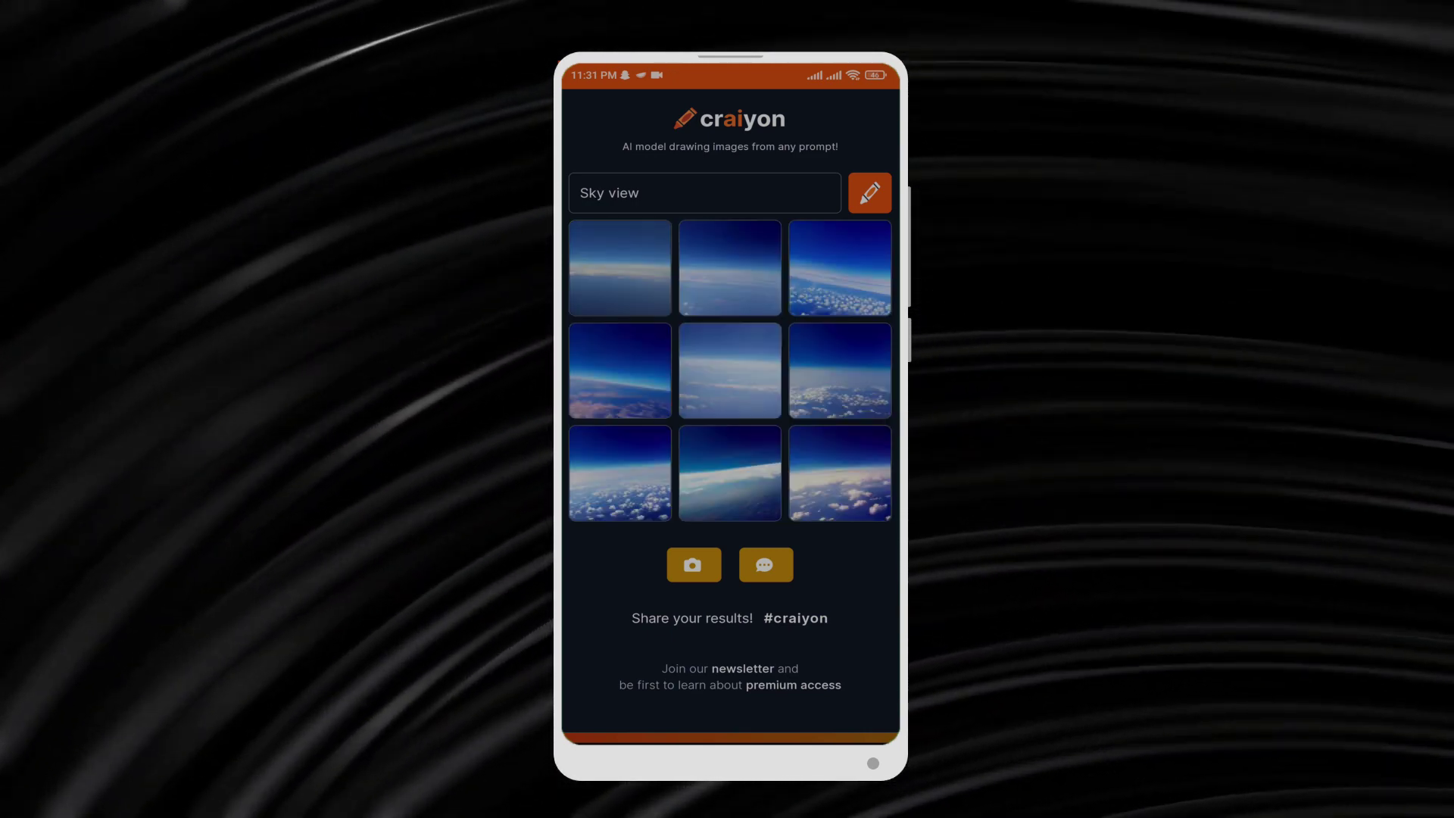
{"action": "left_click", "coordinate": [839, 375]}
{"action": "left_click", "coordinate": [870, 240]}
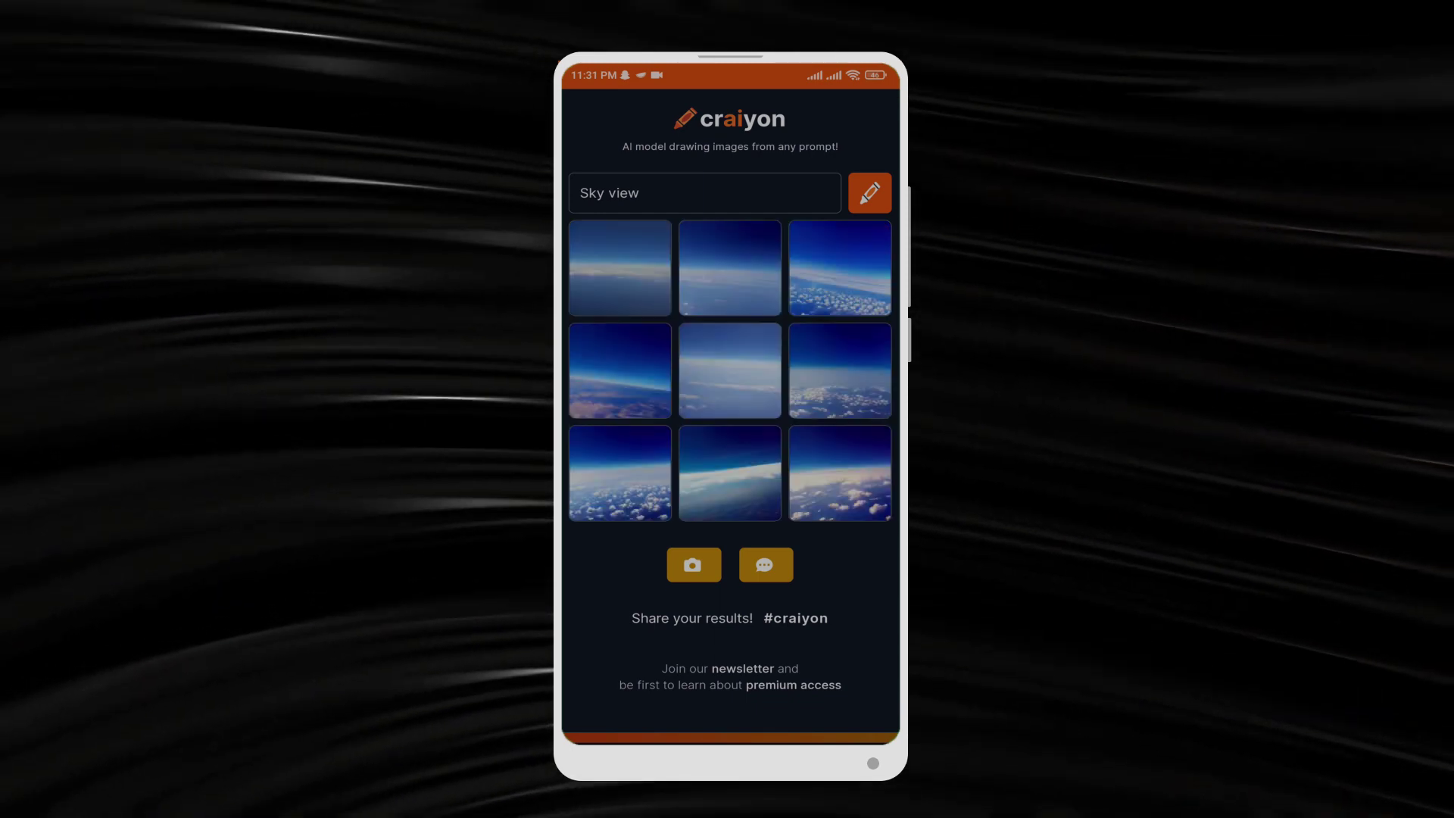
{"action": "left_click", "coordinate": [624, 475]}
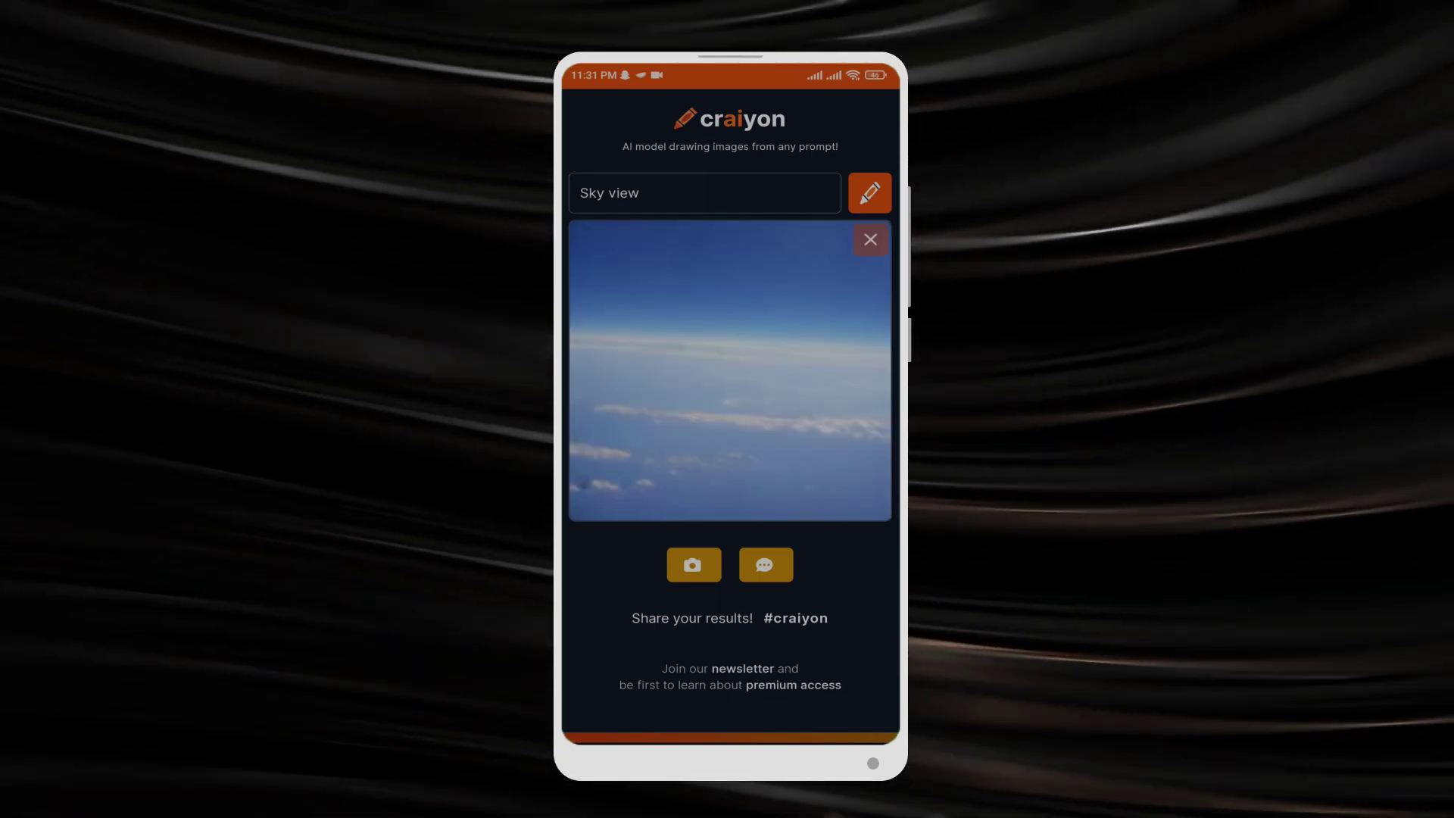
{"action": "left_click", "coordinate": [870, 240]}
{"action": "left_click", "coordinate": [731, 476]}
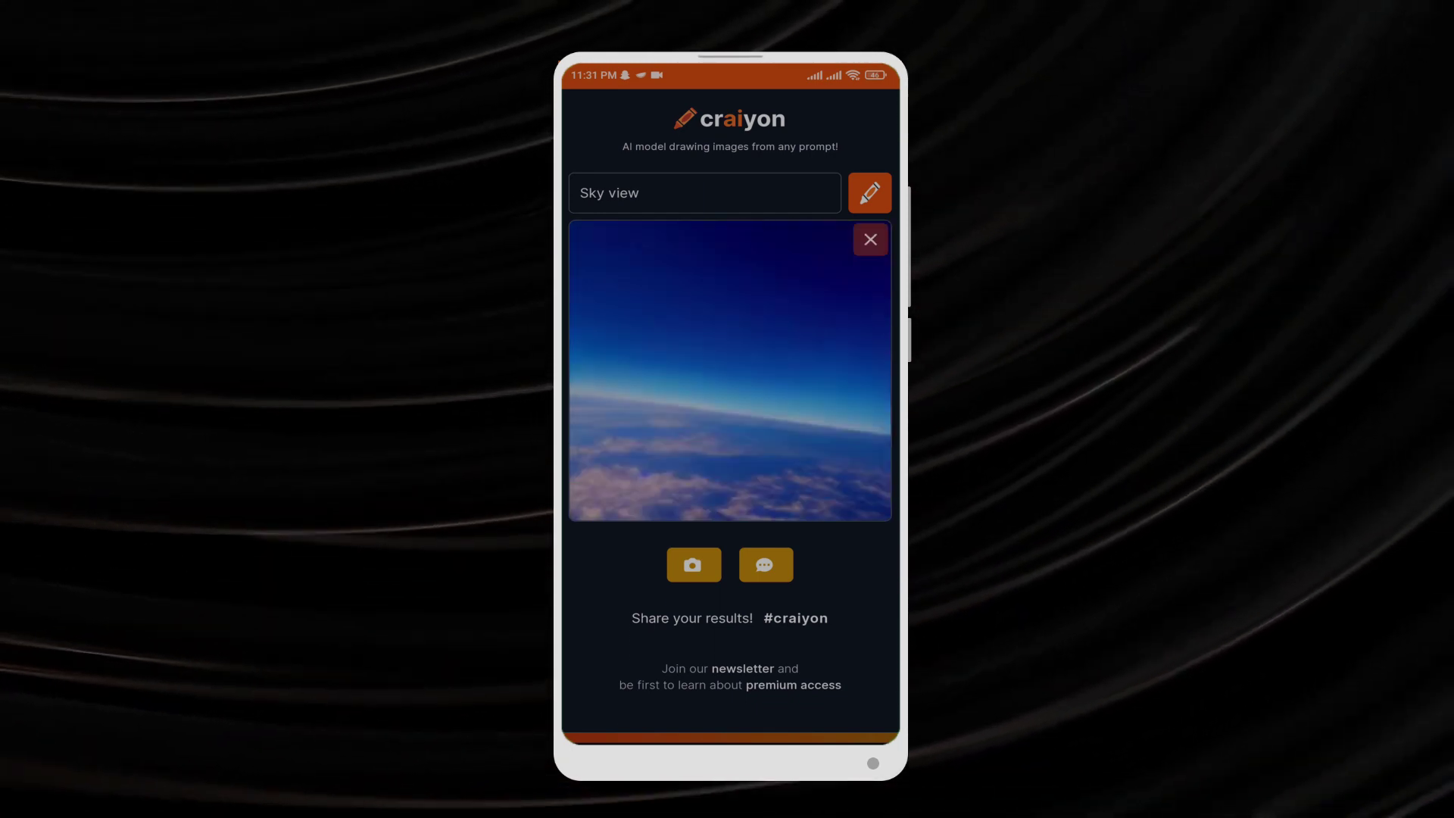
{"action": "left_click", "coordinate": [693, 564]}
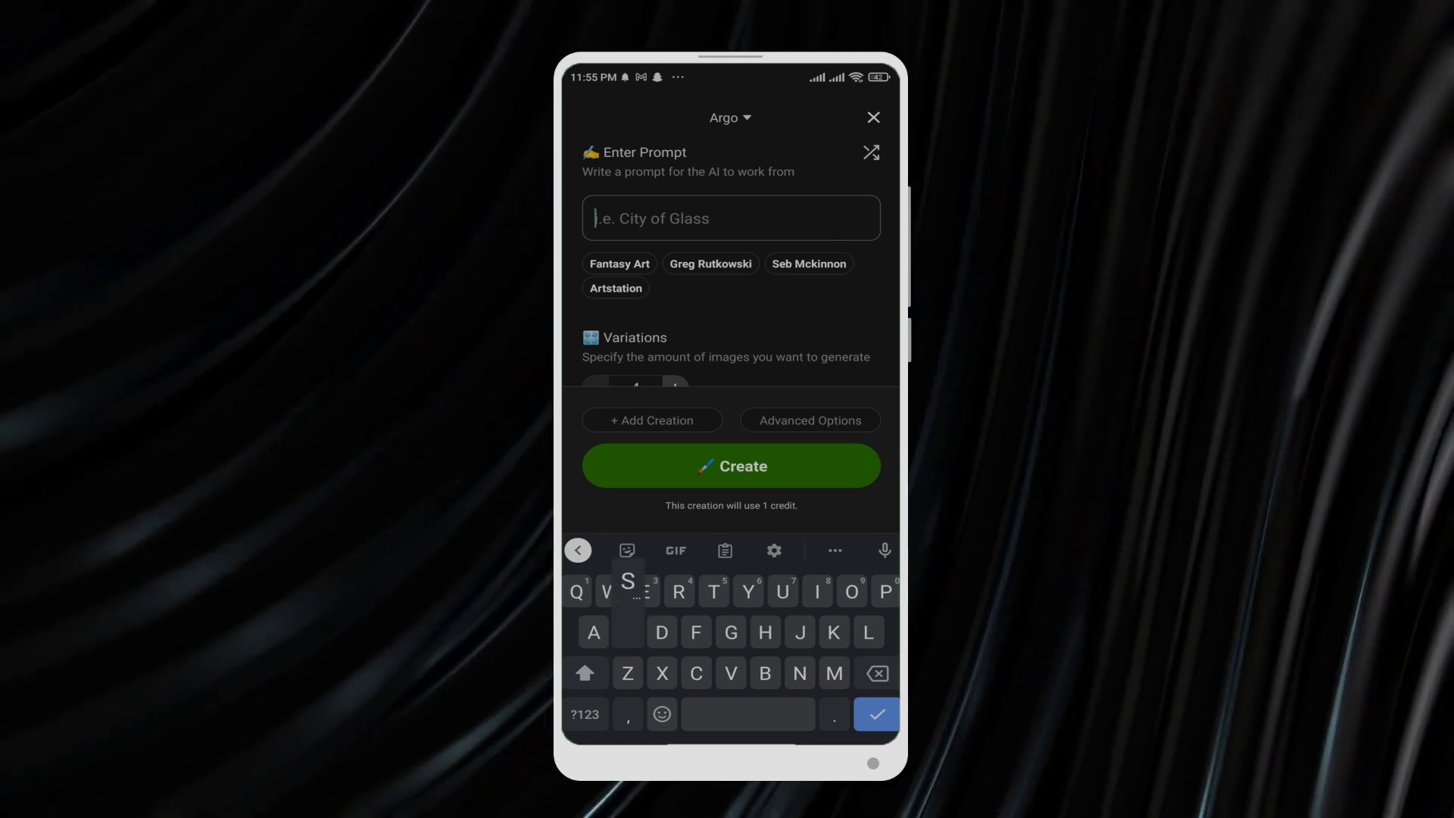
{"action": "type", "text": "Sky view "}
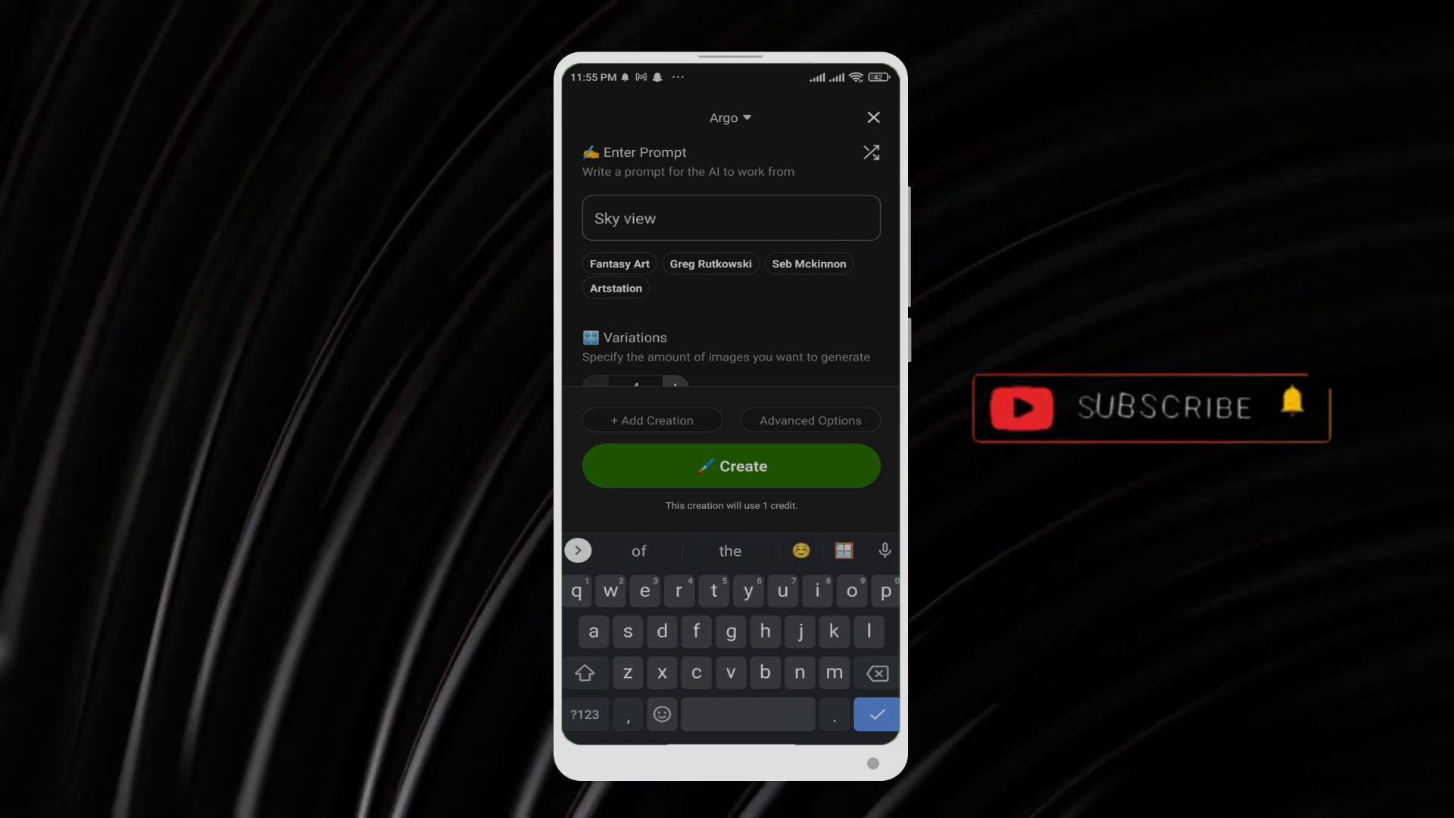
{"action": "type", "text": "Hi"}
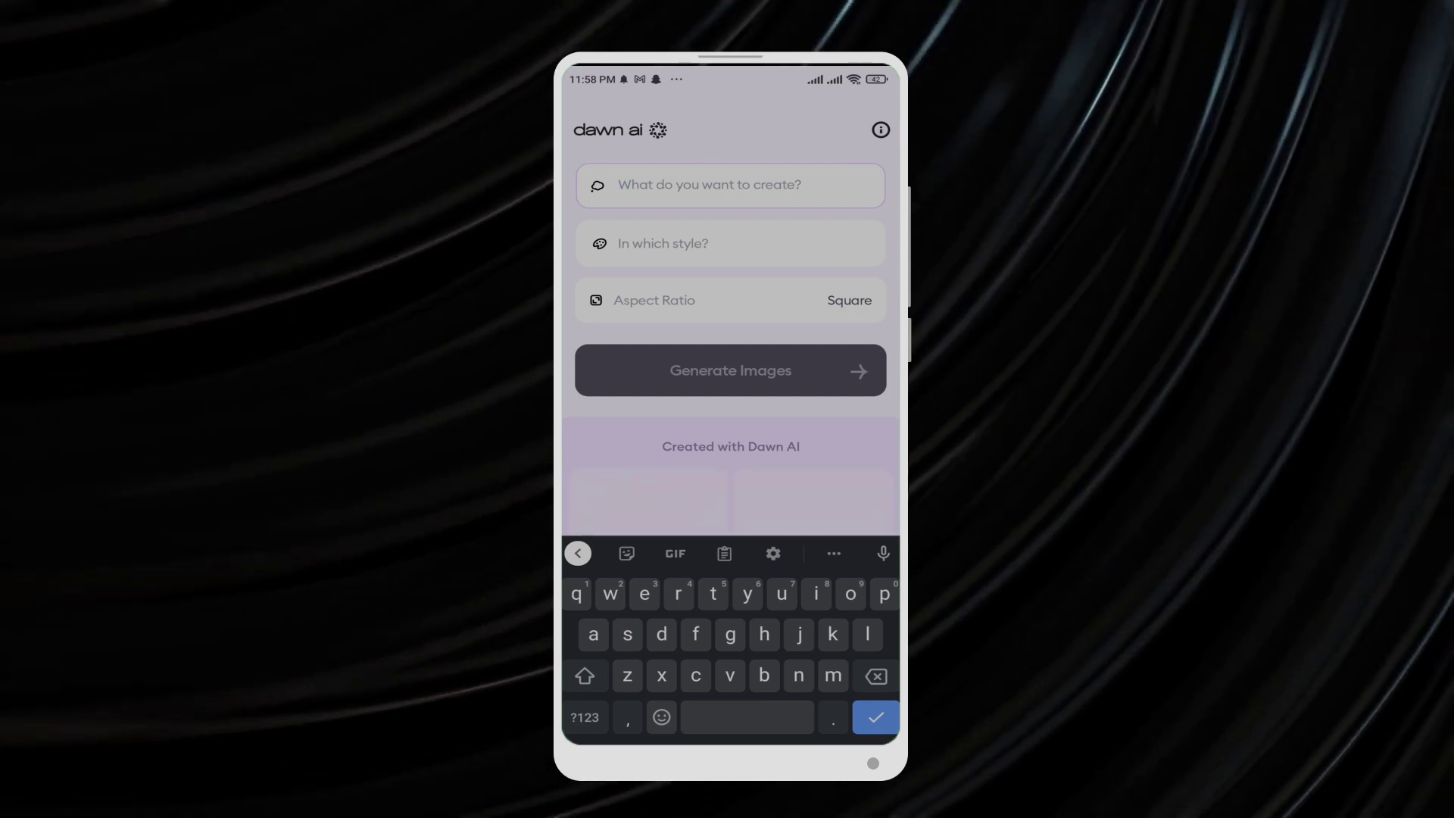
{"action": "type", "text": "be"}
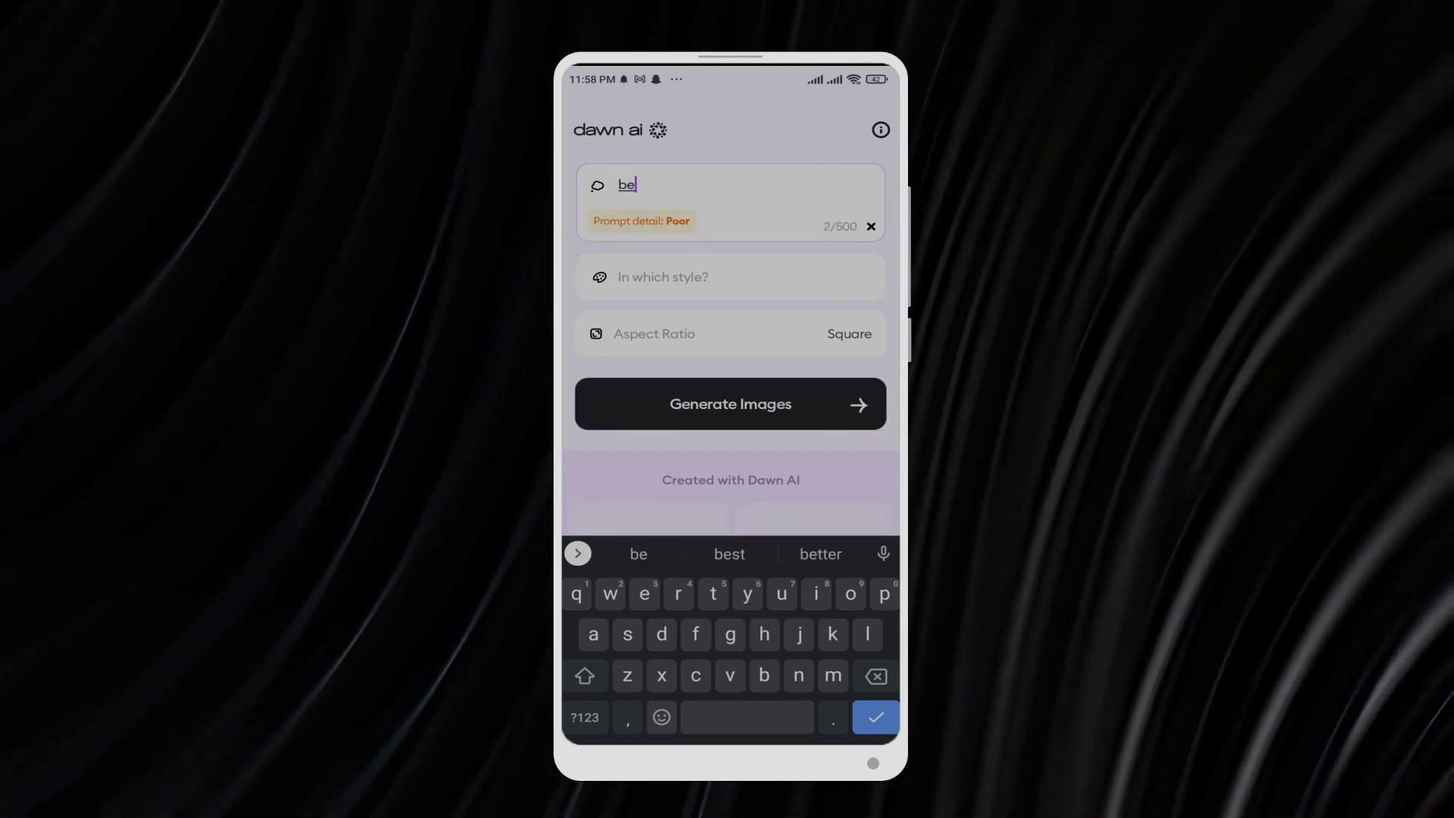
Delete the mistyped prompt text and generate images for 'future city'
{"action": "key", "text": "BackSpace"}
{"action": "key", "text": "BackSpace"}
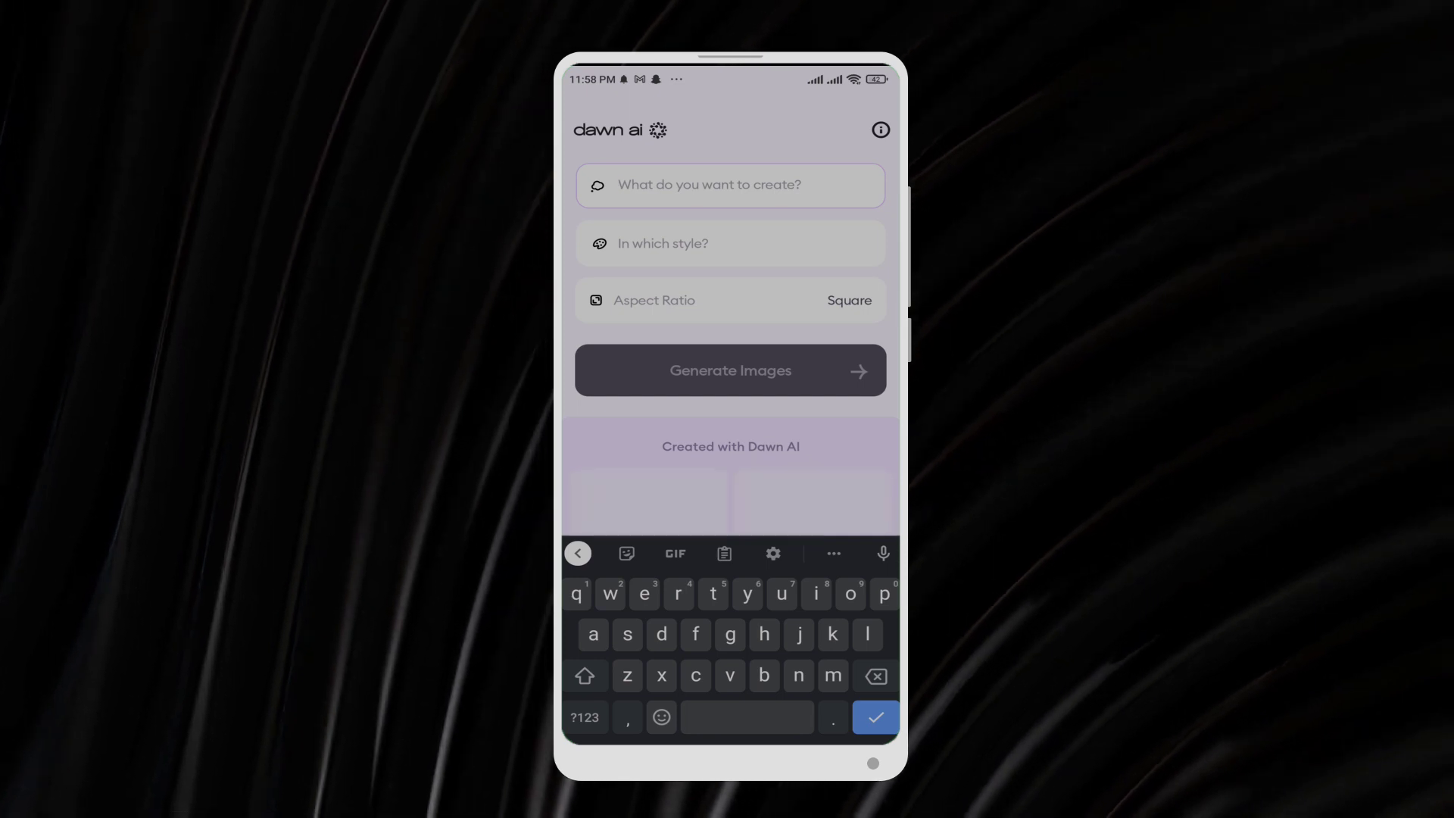
{"action": "type", "text": "future"}
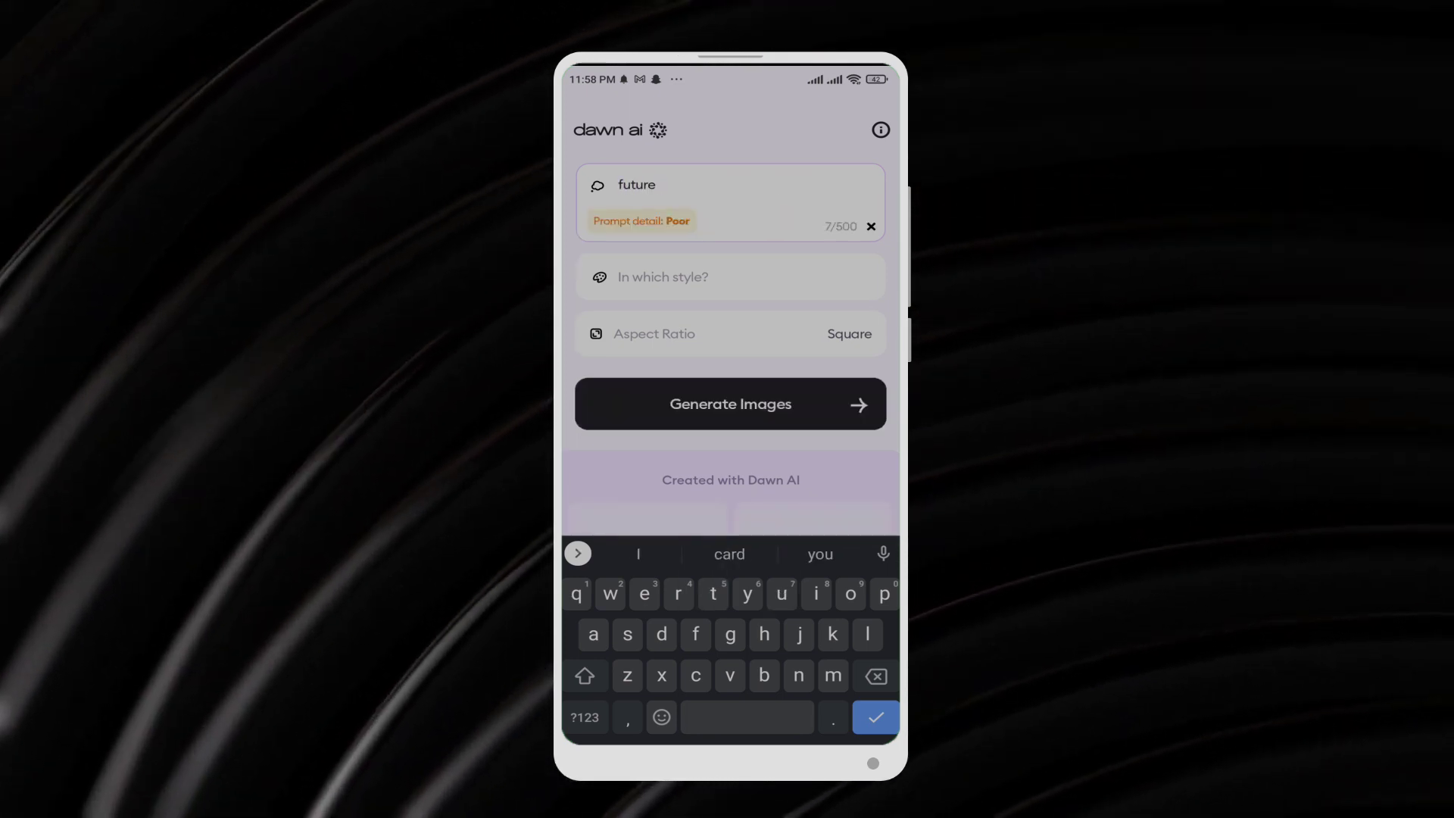
{"action": "type", "text": " city"}
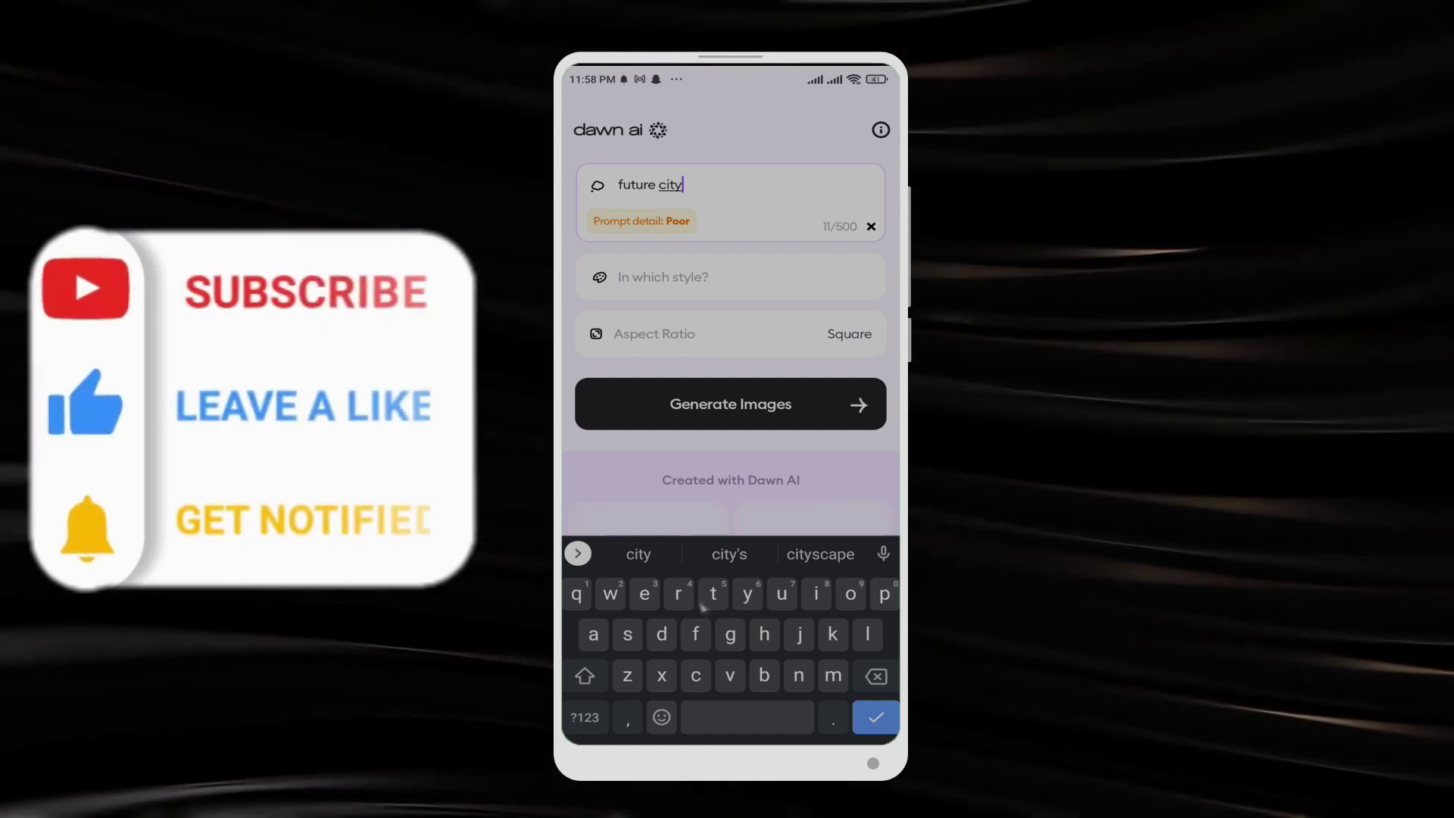
{"action": "left_click", "coordinate": [731, 403]}
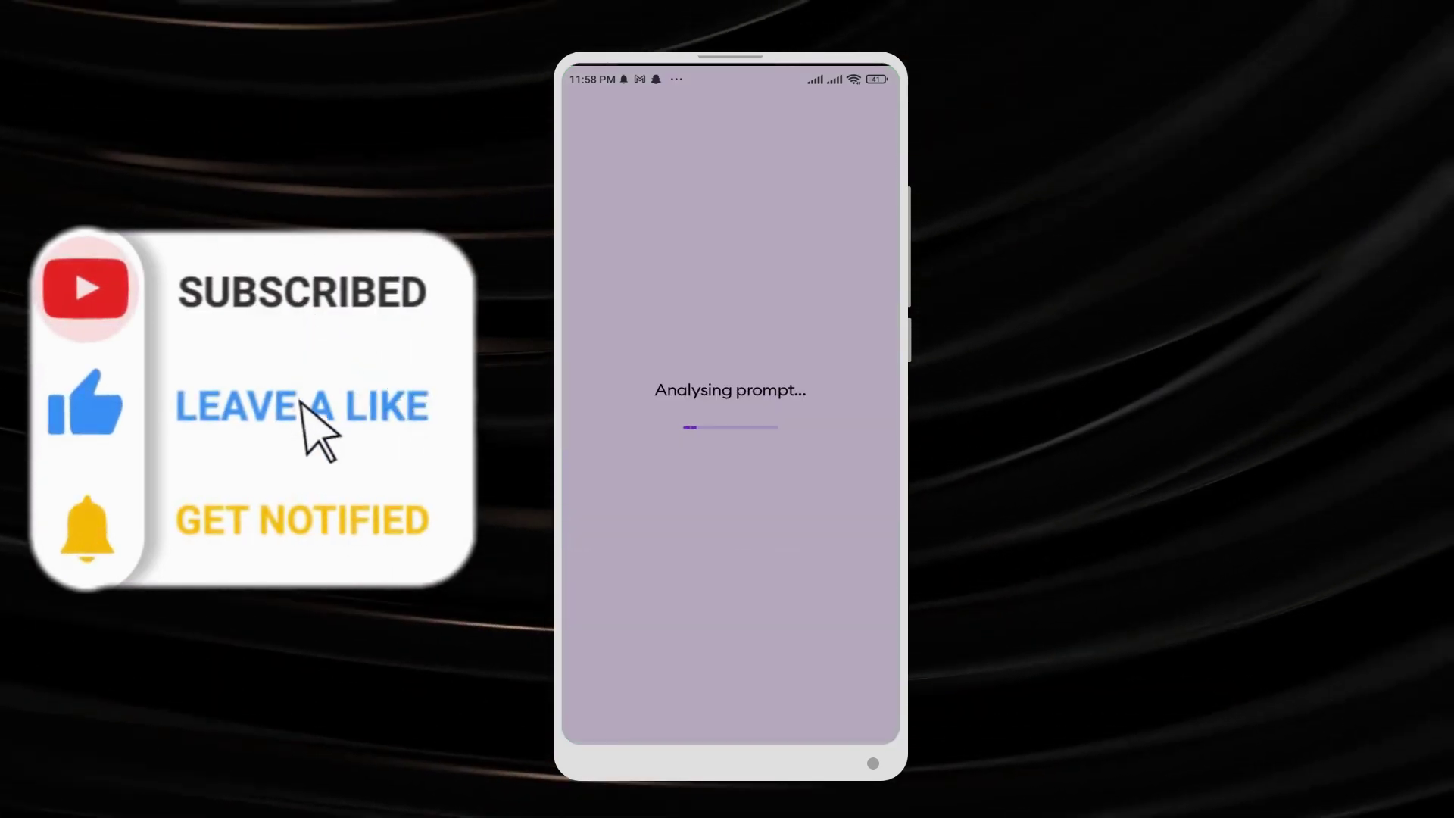